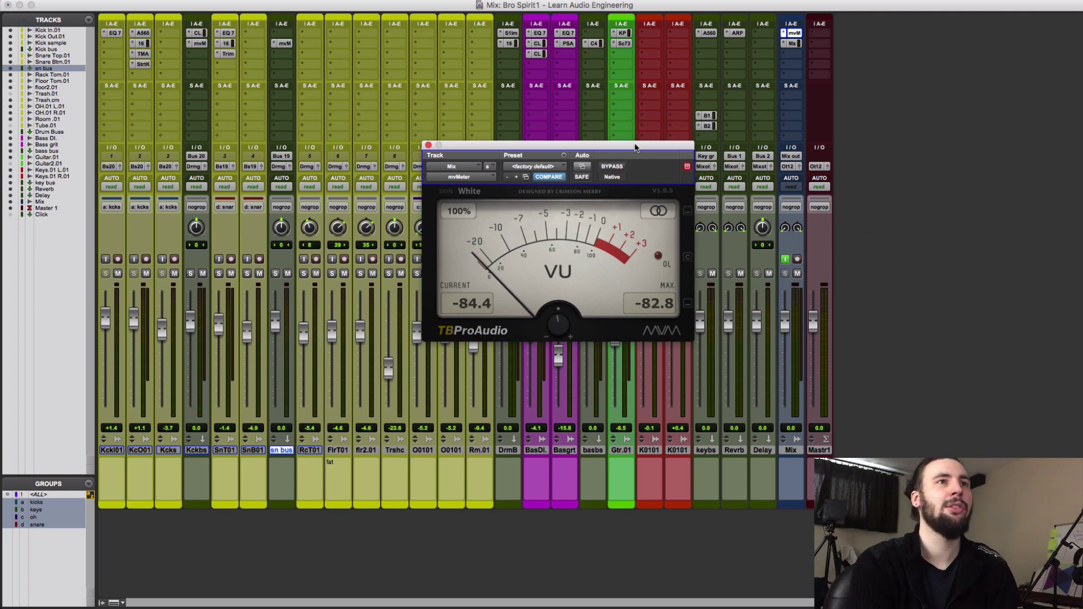
Solo the kick bus and trim the Mix track's VU meter so the kick reaches -3 dB during playback.
{"action": "left_click_drag", "start_coordinate": [635, 147], "coordinate": [686, 30]}
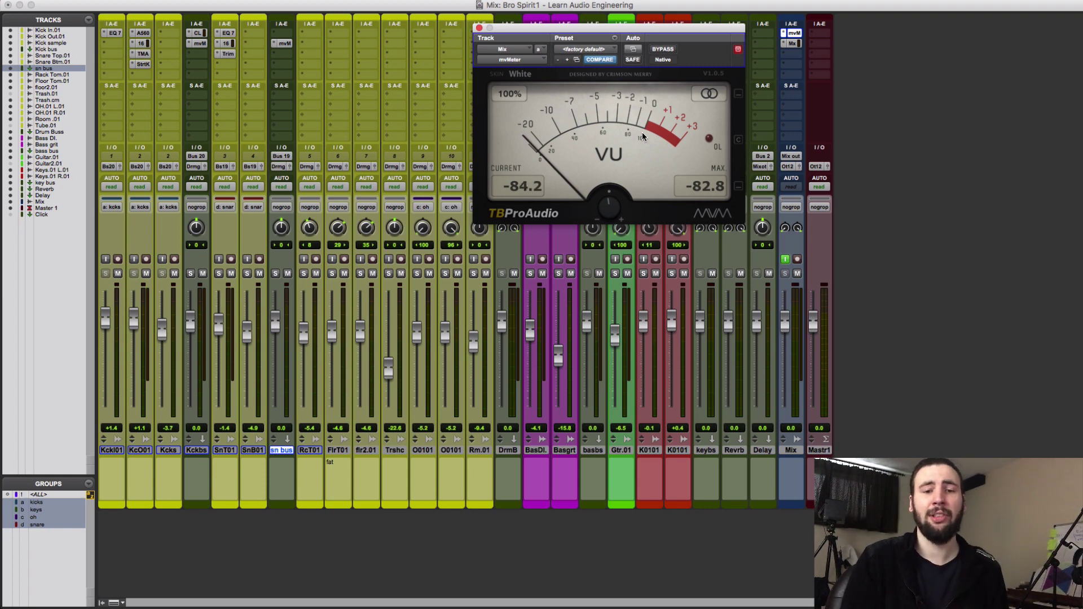
{"action": "left_click", "coordinate": [191, 274]}
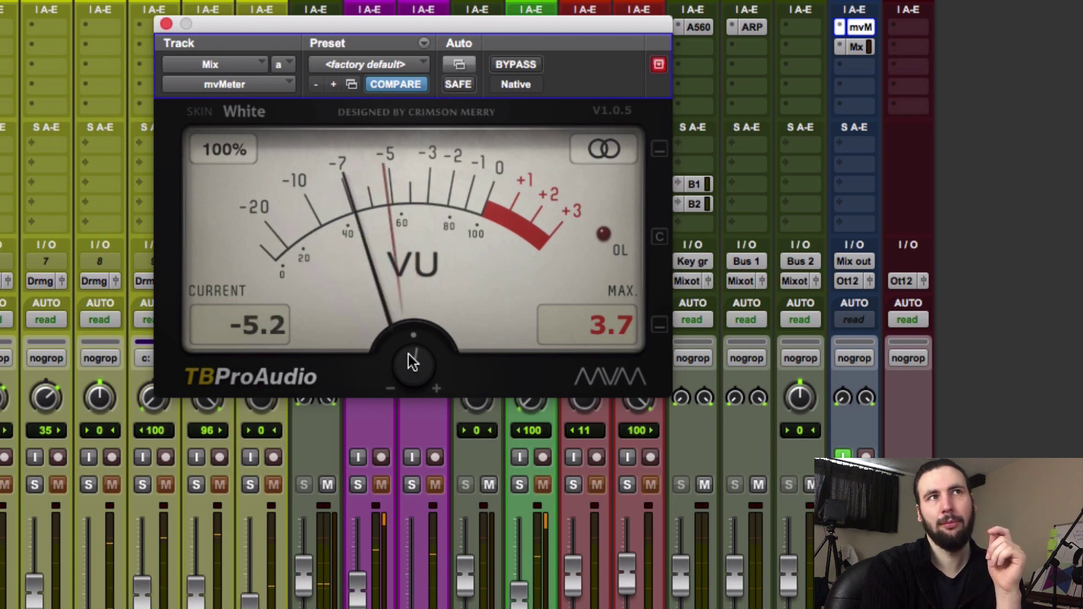
{"action": "scroll", "coordinate": [408, 354], "scroll_direction": "up", "scroll_amount": 5}
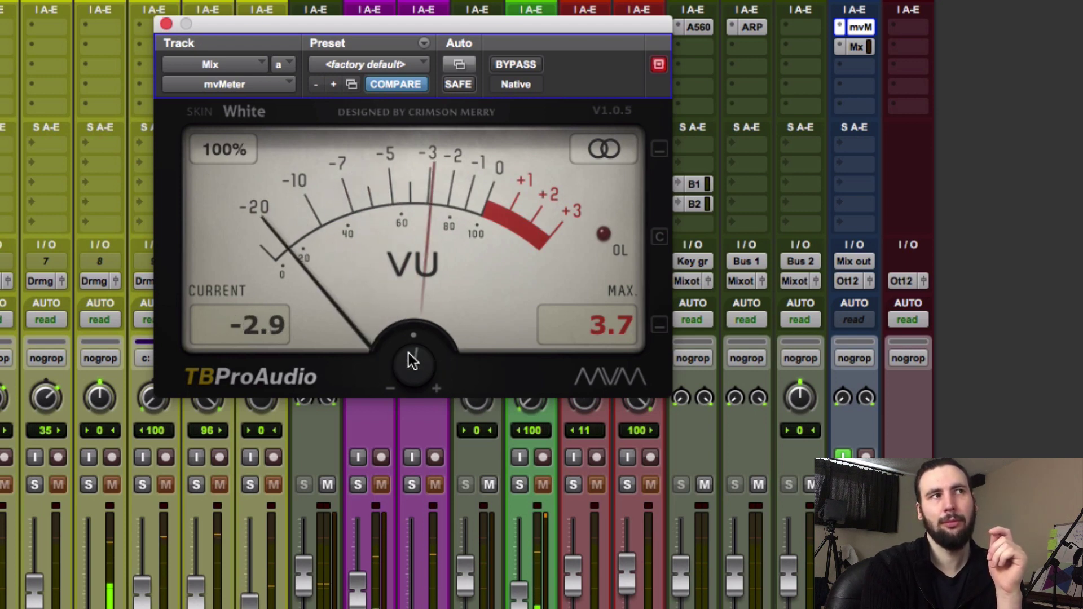
{"action": "scroll", "coordinate": [409, 354], "scroll_direction": "up", "scroll_amount": 2}
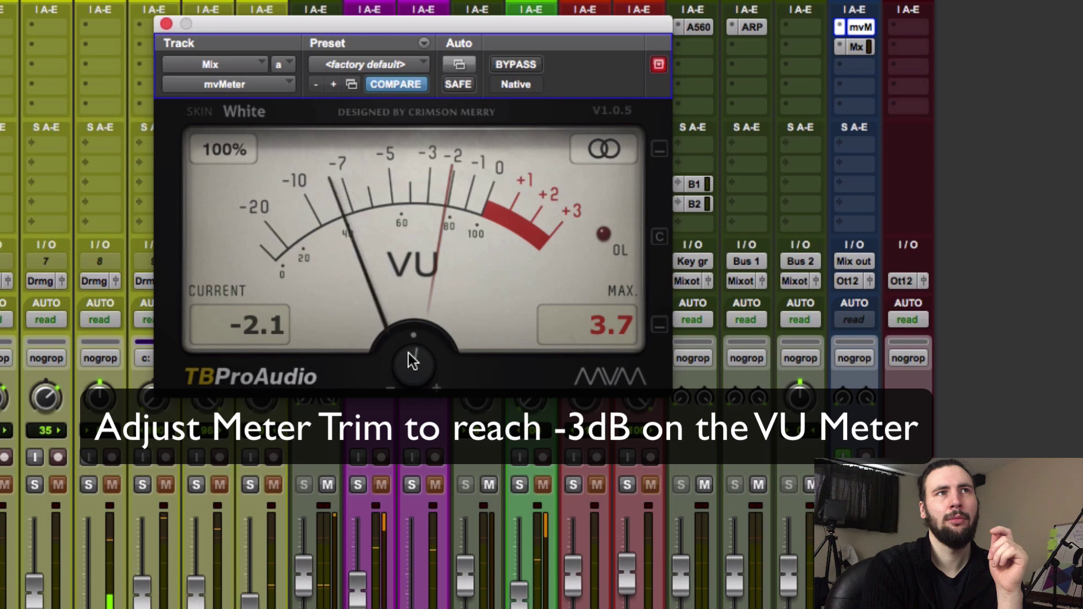
{"action": "scroll", "coordinate": [408, 354], "scroll_direction": "down", "scroll_amount": 2}
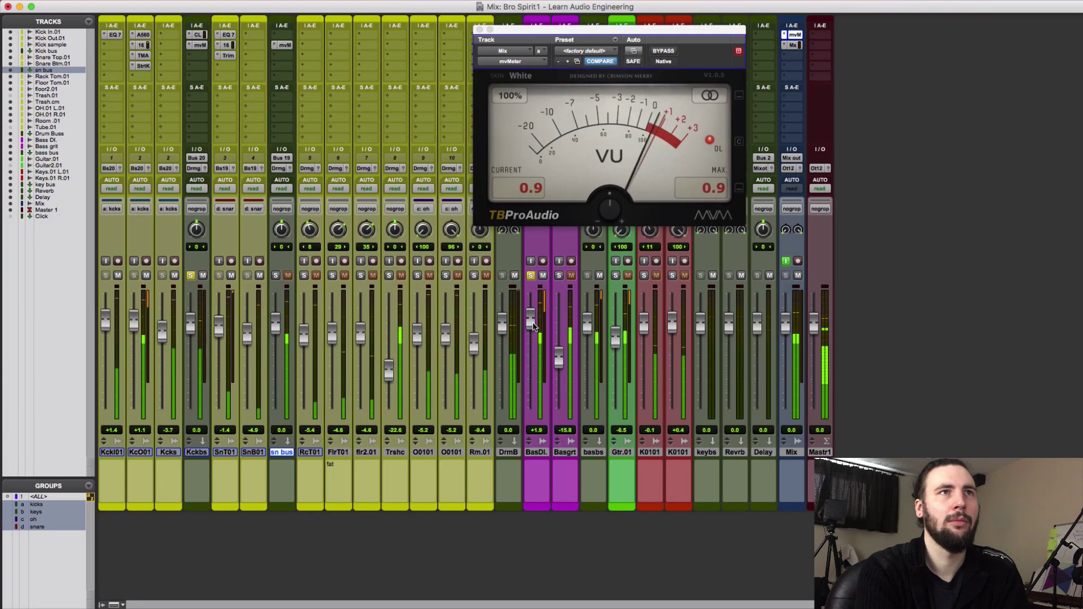
Balance the Bass DI against the soloed kick by setting its fader to -2.5 dB while watching the VU meter.
{"action": "left_click_drag", "start_coordinate": [533, 333], "coordinate": [533, 337]}
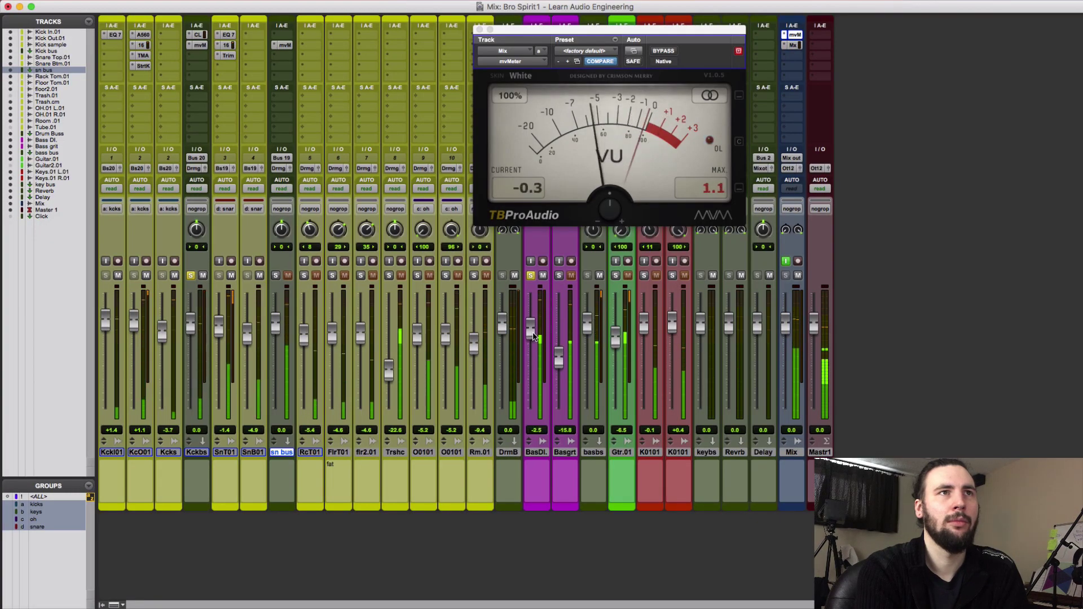
{"action": "left_click_drag", "start_coordinate": [533, 336], "coordinate": [533, 336]}
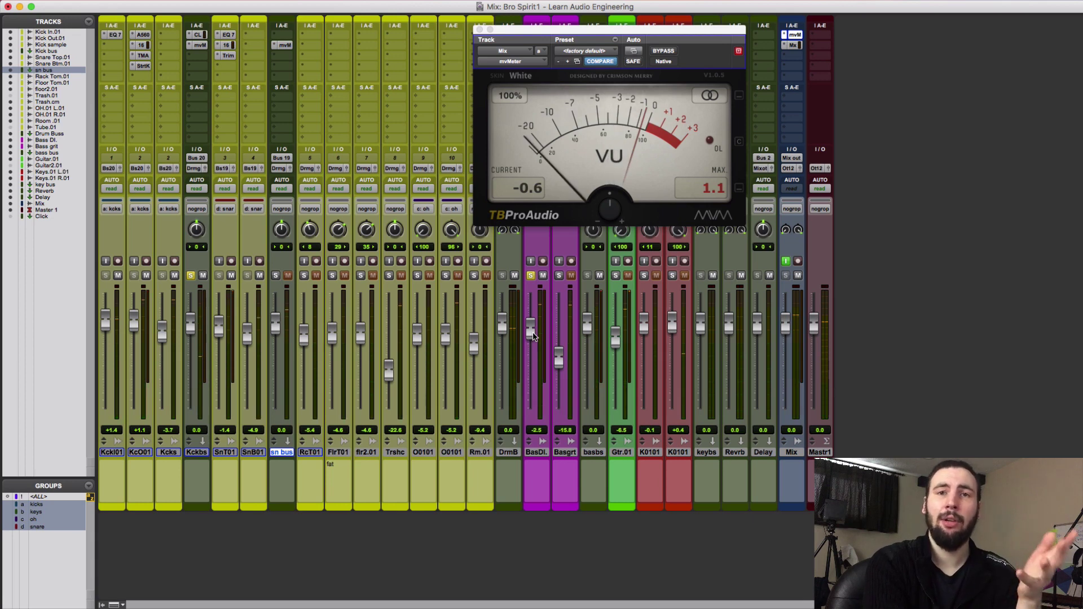
{"action": "key", "text": "space"}
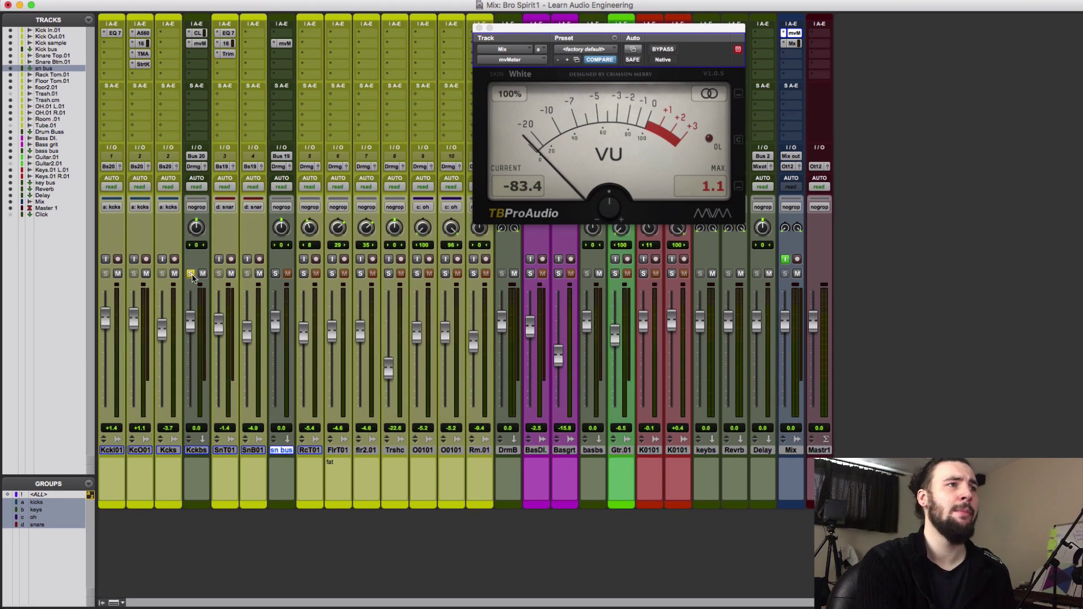
Clear the solos and show the Kick bus and sn bus VU meters side by side in place of the Mix meter.
{"action": "left_click", "coordinate": [190, 276], "text": "alt"}
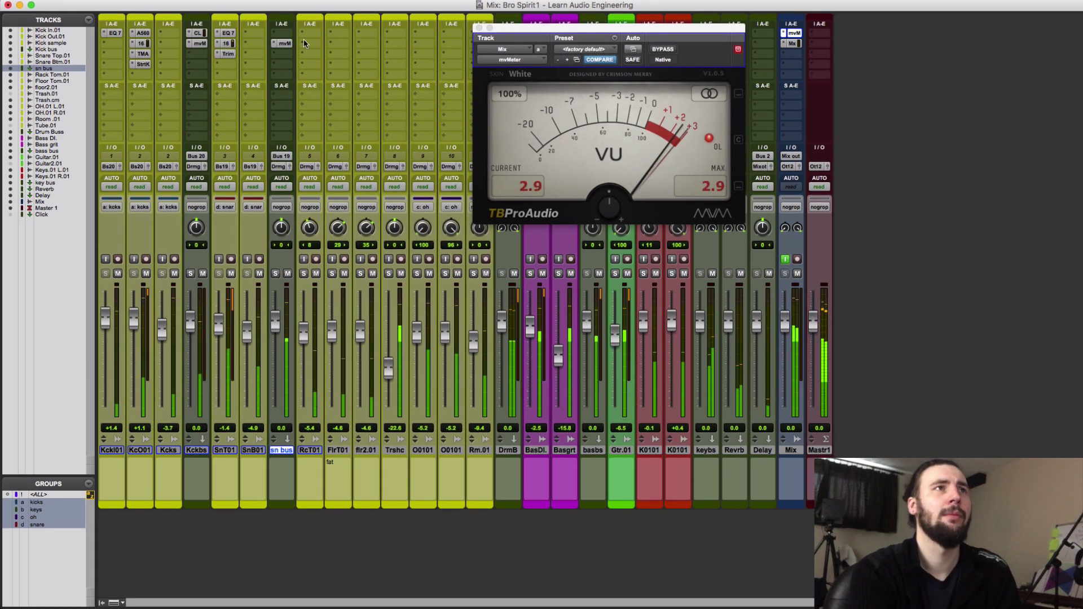
{"action": "left_click", "coordinate": [479, 27]}
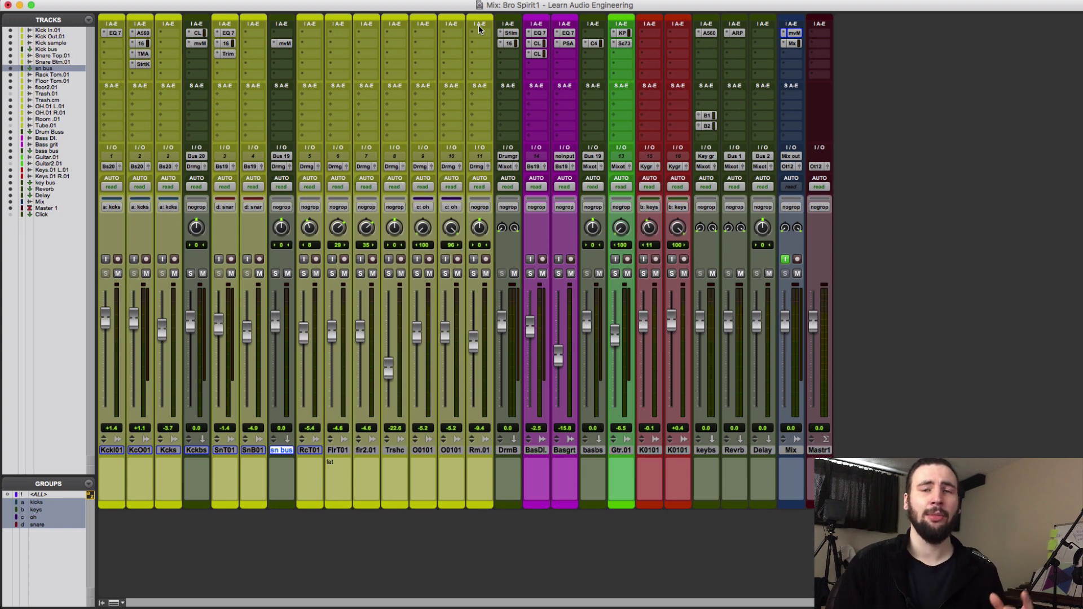
{"action": "left_click", "coordinate": [196, 44]}
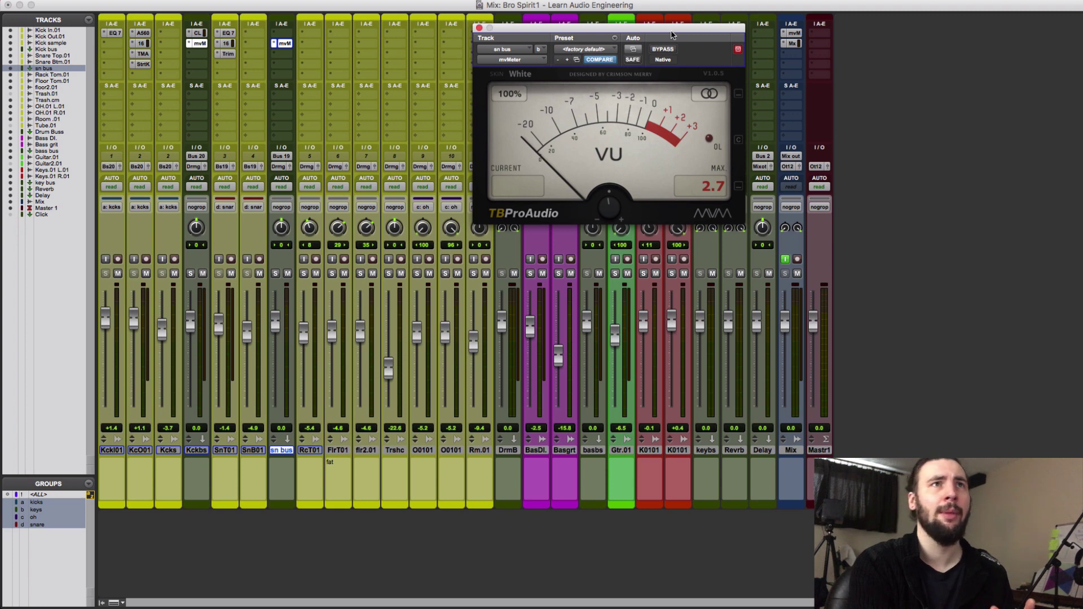
{"action": "left_click_drag", "start_coordinate": [671, 35], "coordinate": [951, 35]}
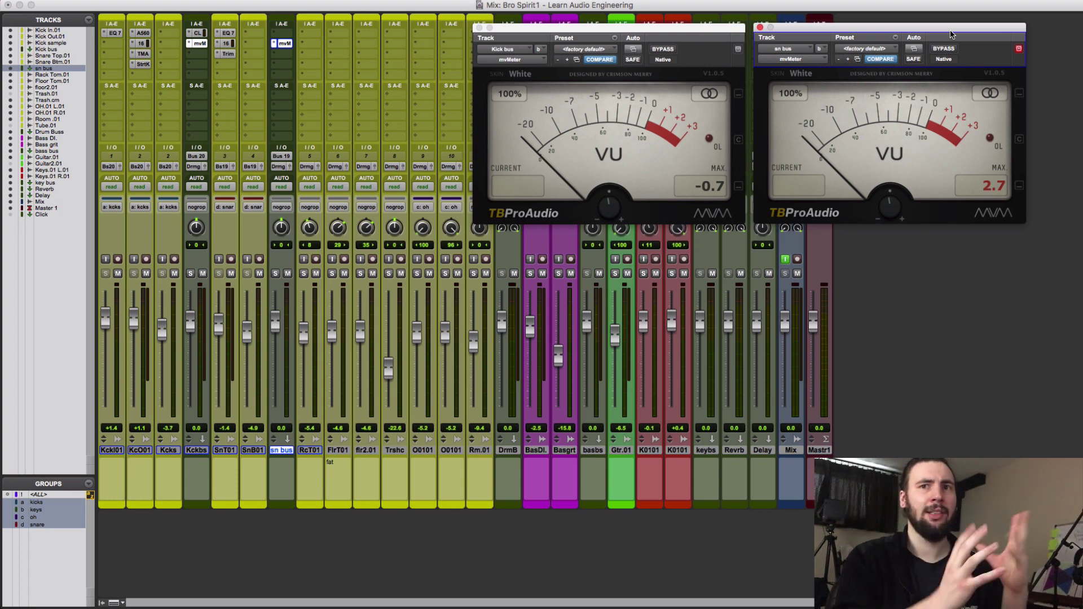
Lower the sn bus fader to -3.3 dB during playback using both VU meters, and close the meter windows.
{"action": "key", "text": "space"}
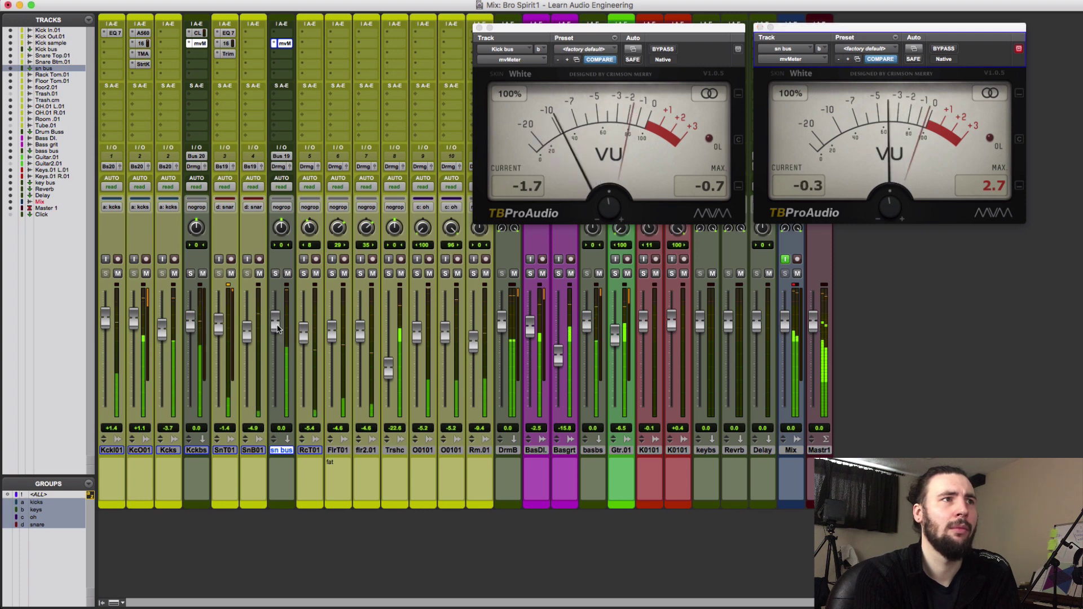
{"action": "left_click_drag", "start_coordinate": [277, 328], "coordinate": [277, 334]}
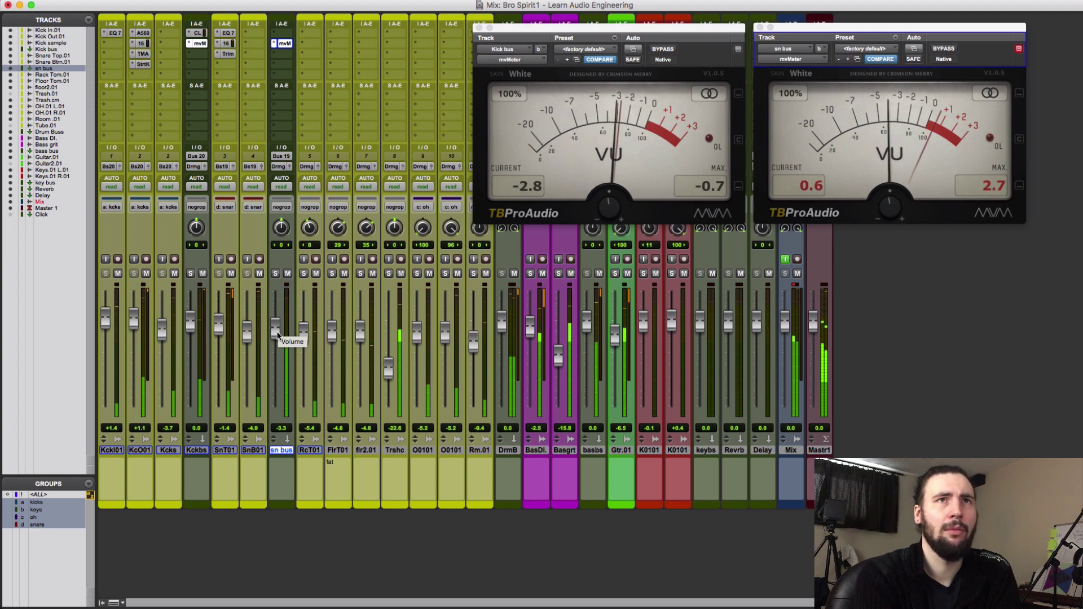
{"action": "key", "text": "space"}
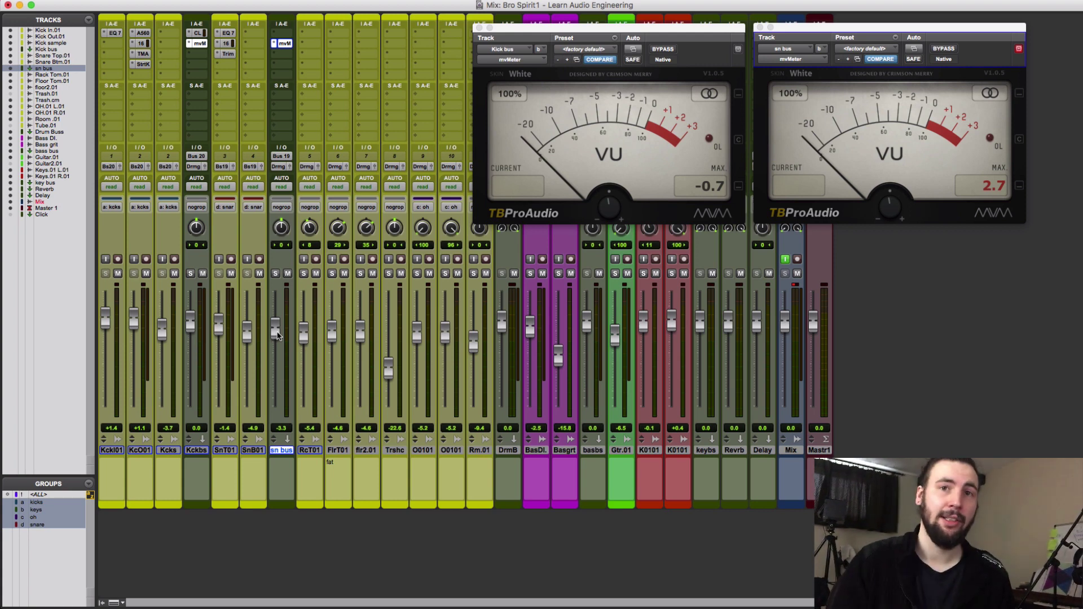
{"action": "key", "text": "ctrl+alt+super+w"}
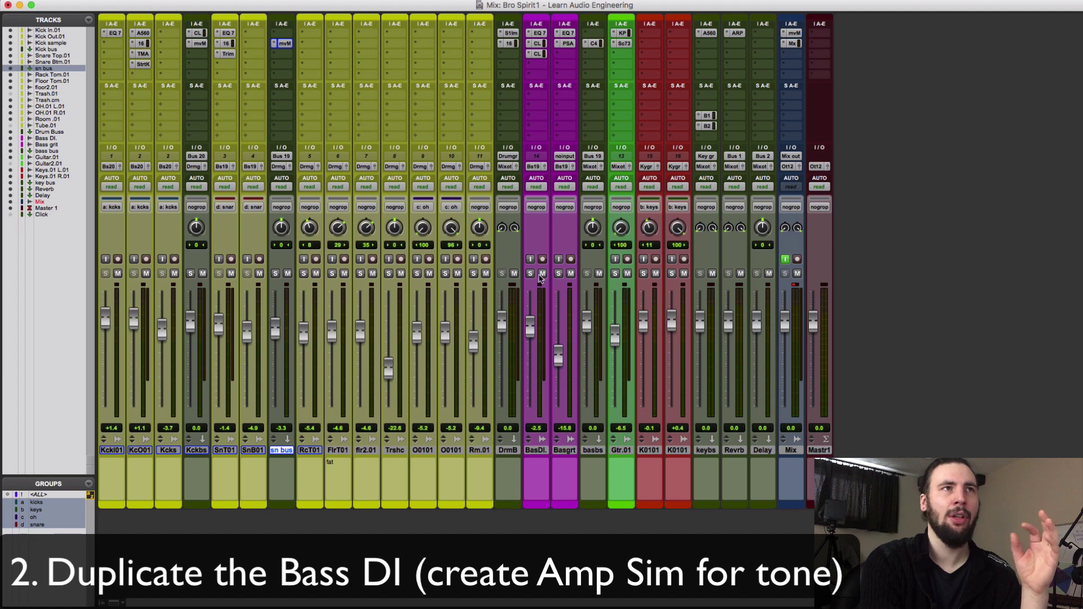
Examine the seven-band EQ and the first compressor settings on the Bass DI track.
{"action": "left_click", "coordinate": [539, 33]}
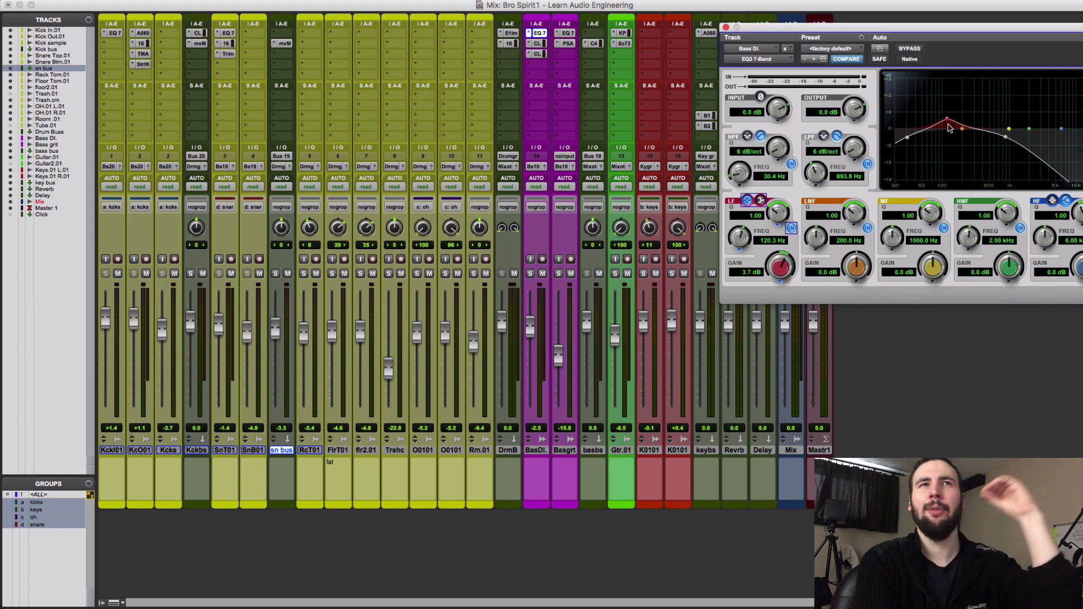
{"action": "left_click", "coordinate": [726, 28]}
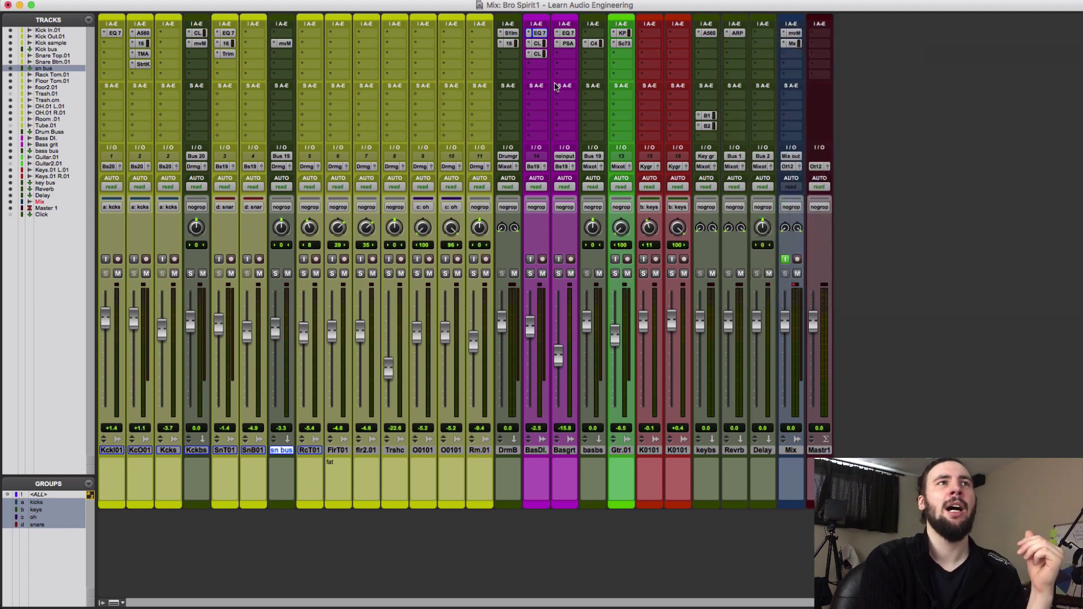
{"action": "left_click", "coordinate": [537, 44]}
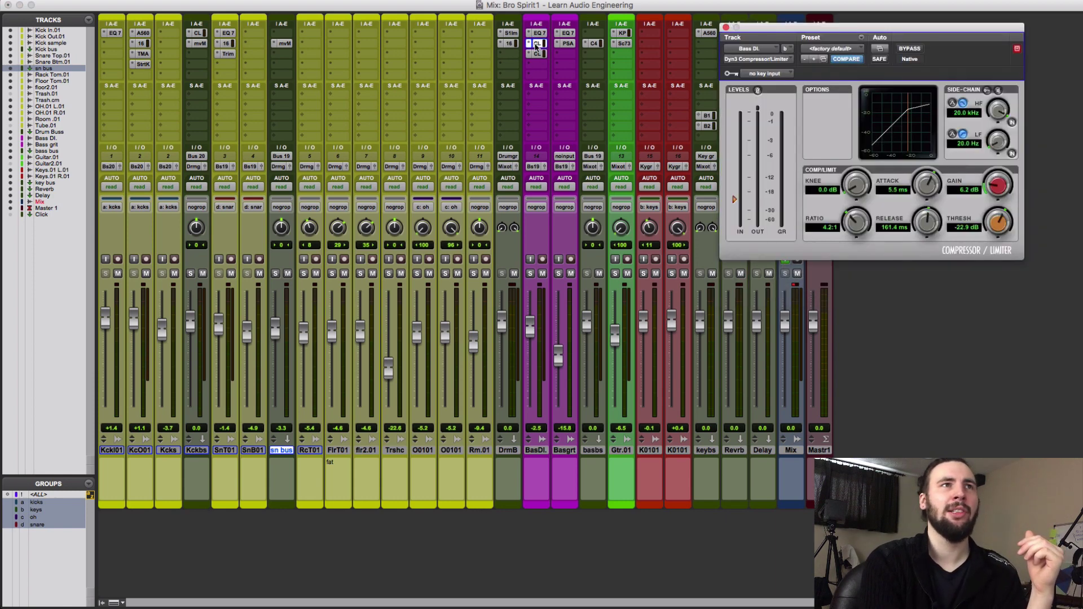
{"action": "left_click", "coordinate": [725, 28]}
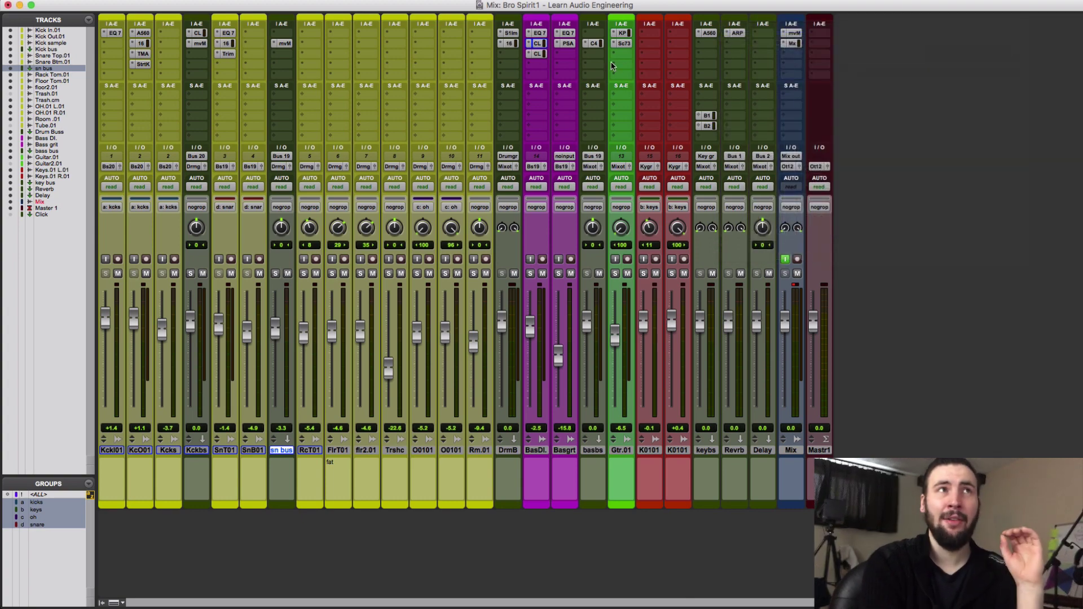
Examine the EQ and SansAmp PSA-1 amp simulator settings on the Bass grit track.
{"action": "left_click", "coordinate": [567, 33]}
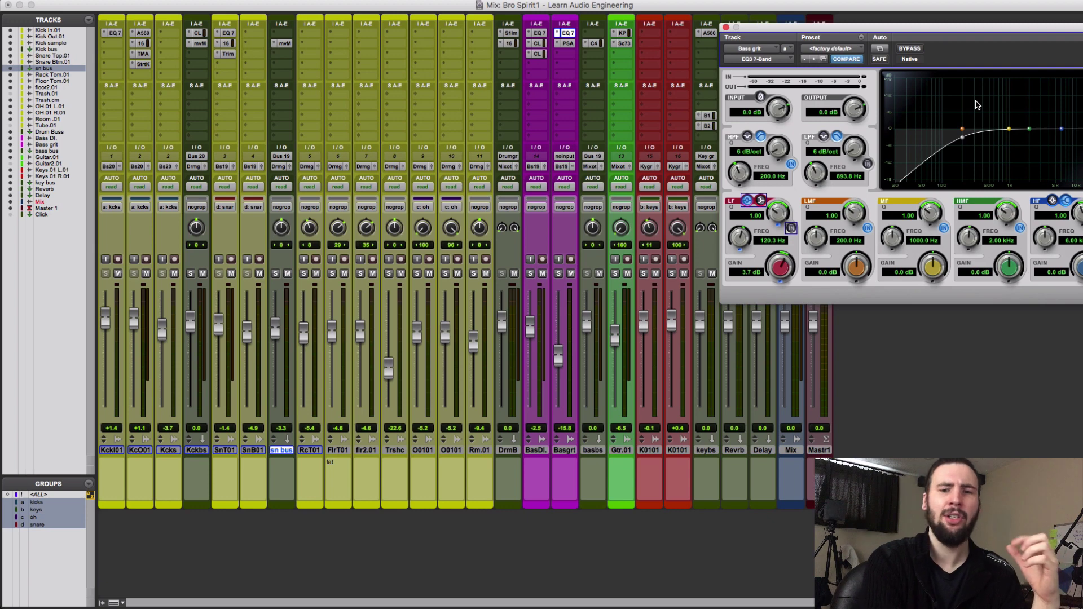
{"action": "left_click", "coordinate": [726, 28]}
{"action": "left_click", "coordinate": [568, 44]}
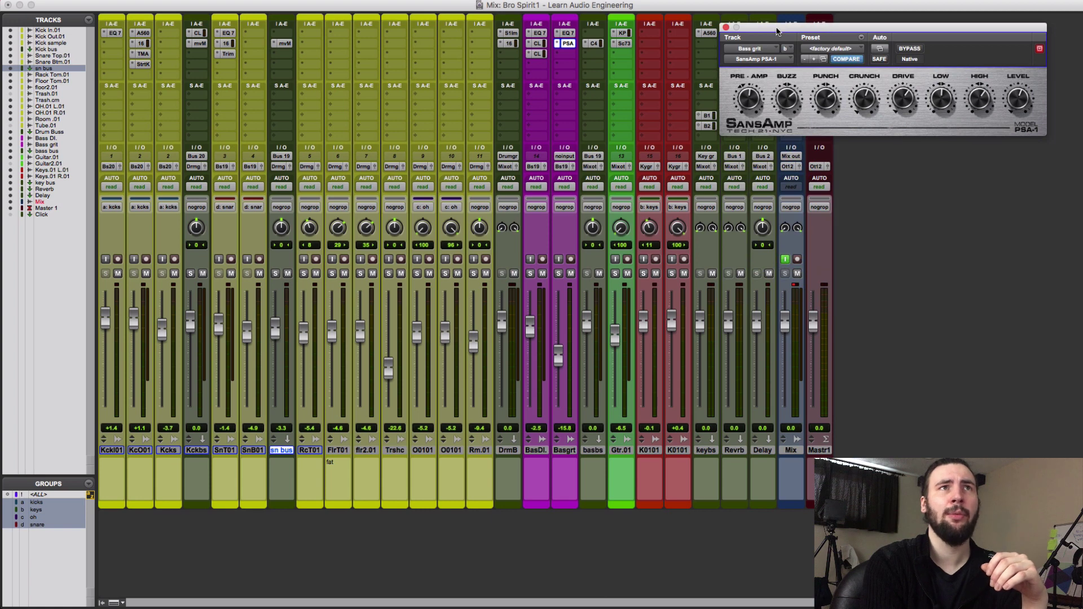
{"action": "left_click_drag", "start_coordinate": [776, 32], "coordinate": [668, 41]}
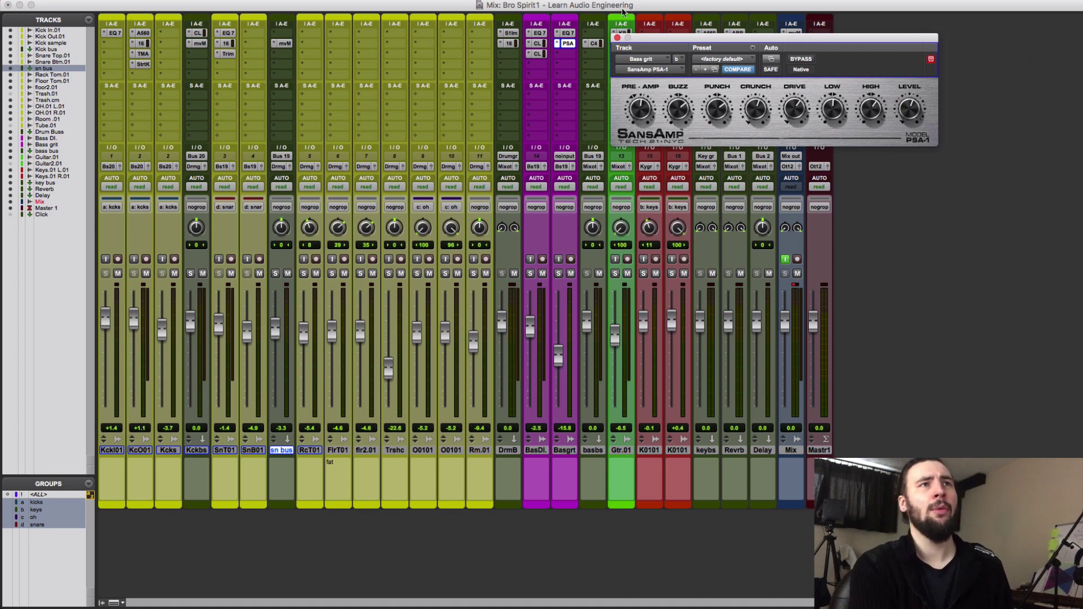
{"action": "left_click", "coordinate": [617, 38]}
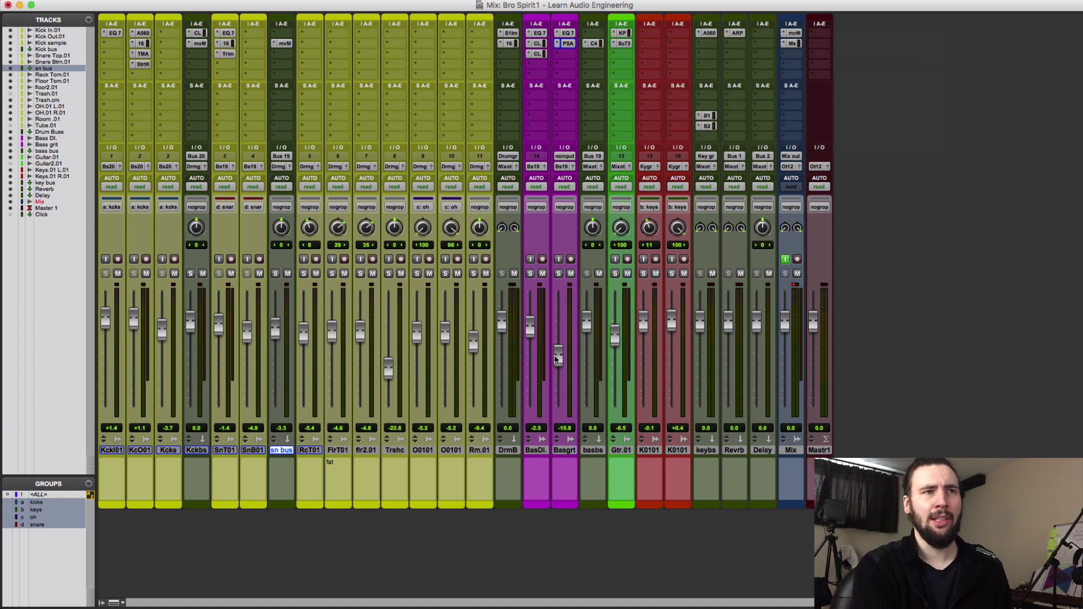
Pull the Bass grit fader down to silence during playback and blend it back in at -12.6 dB.
{"action": "left_click_drag", "start_coordinate": [558, 360], "coordinate": [558, 418]}
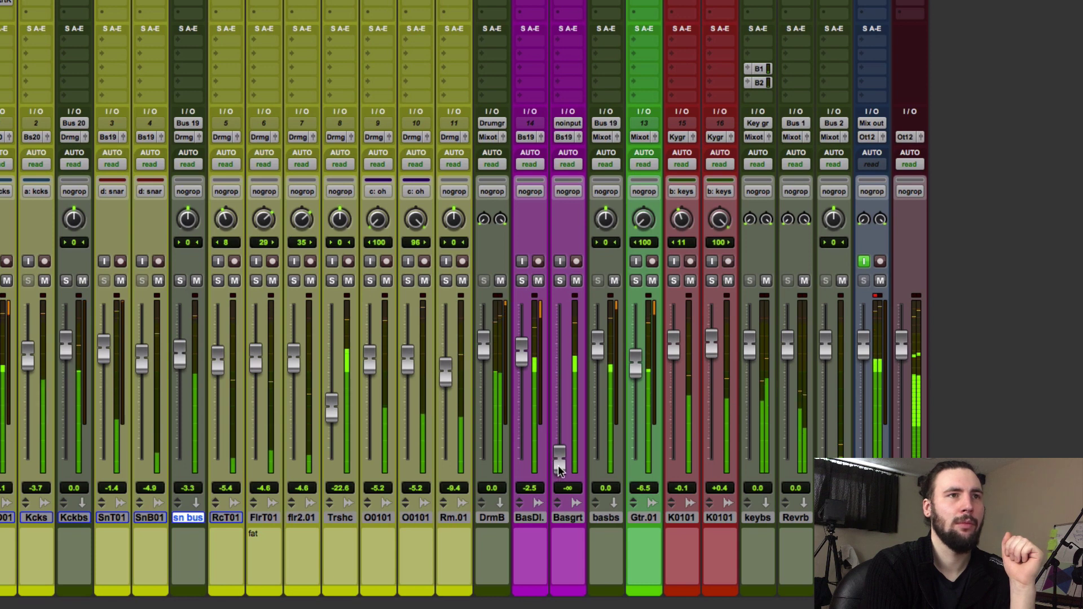
{"action": "left_click_drag", "start_coordinate": [558, 471], "coordinate": [554, 386]}
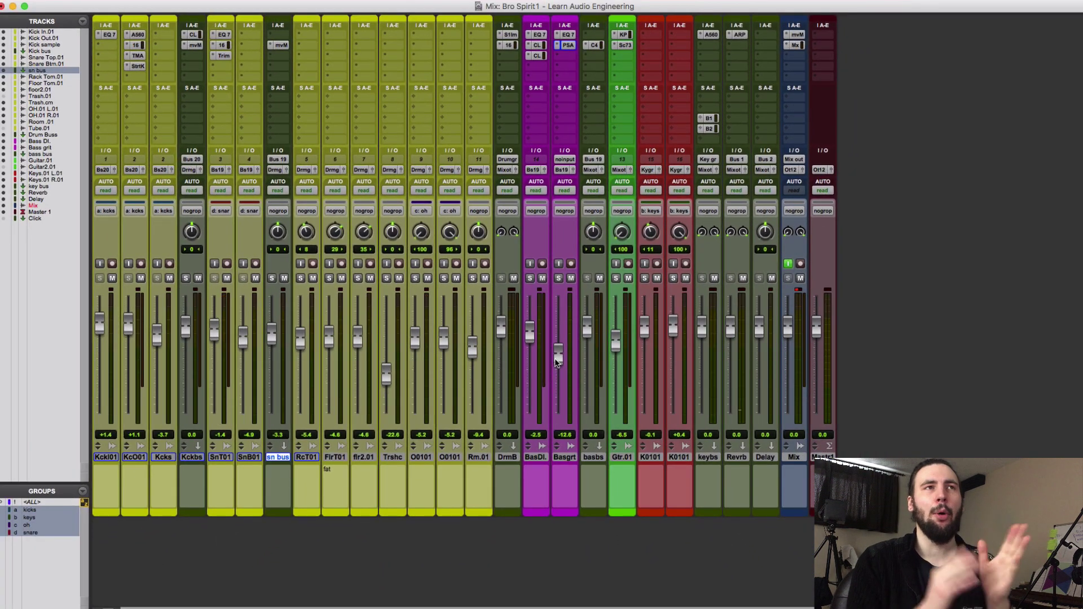
Open the C4 multiband processor on the bass bus to examine its bands, and glance at the song arrangement.
{"action": "left_click", "coordinate": [596, 45]}
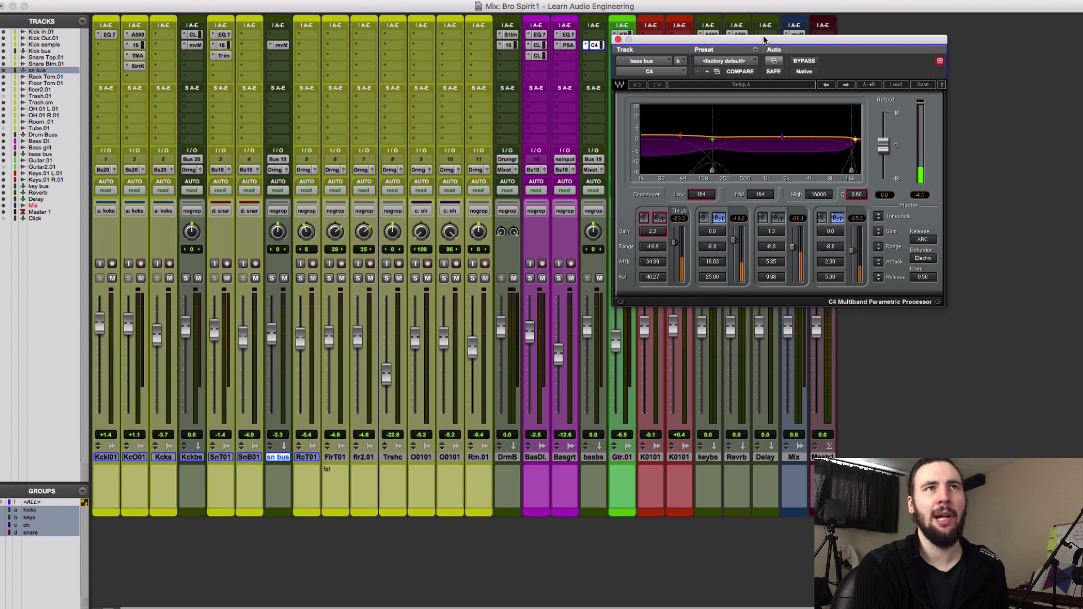
{"action": "left_click_drag", "start_coordinate": [763, 42], "coordinate": [744, 41]}
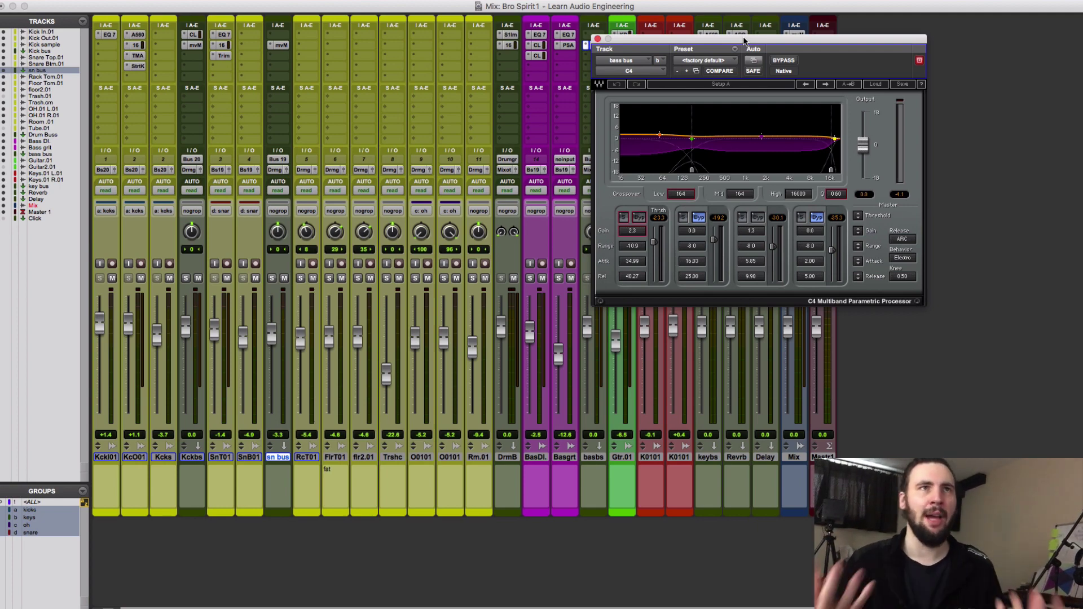
{"action": "key", "text": "super+equal"}
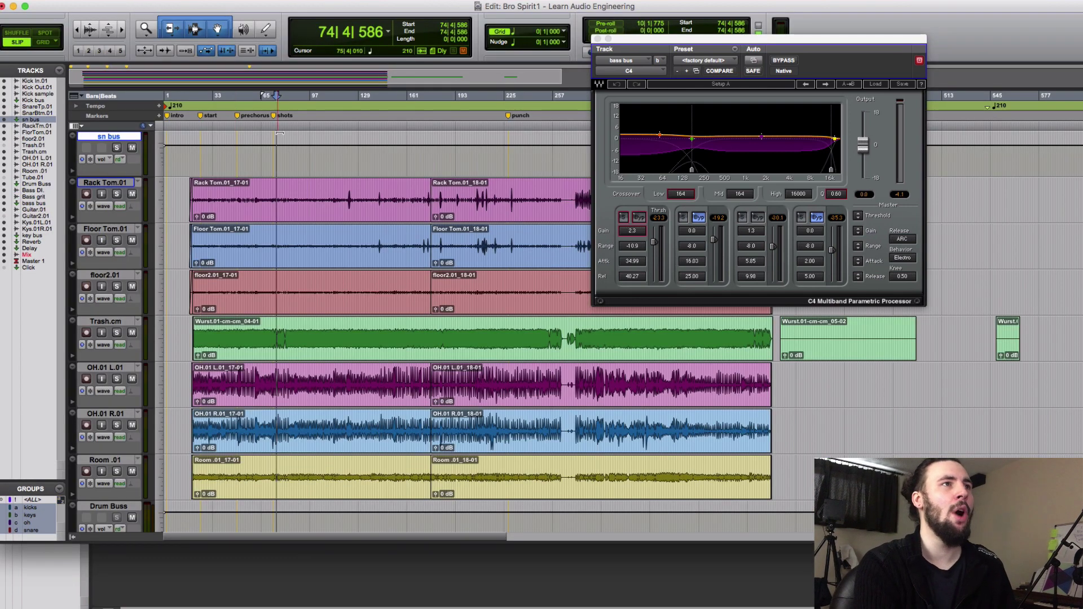
{"action": "key", "text": "super+equal"}
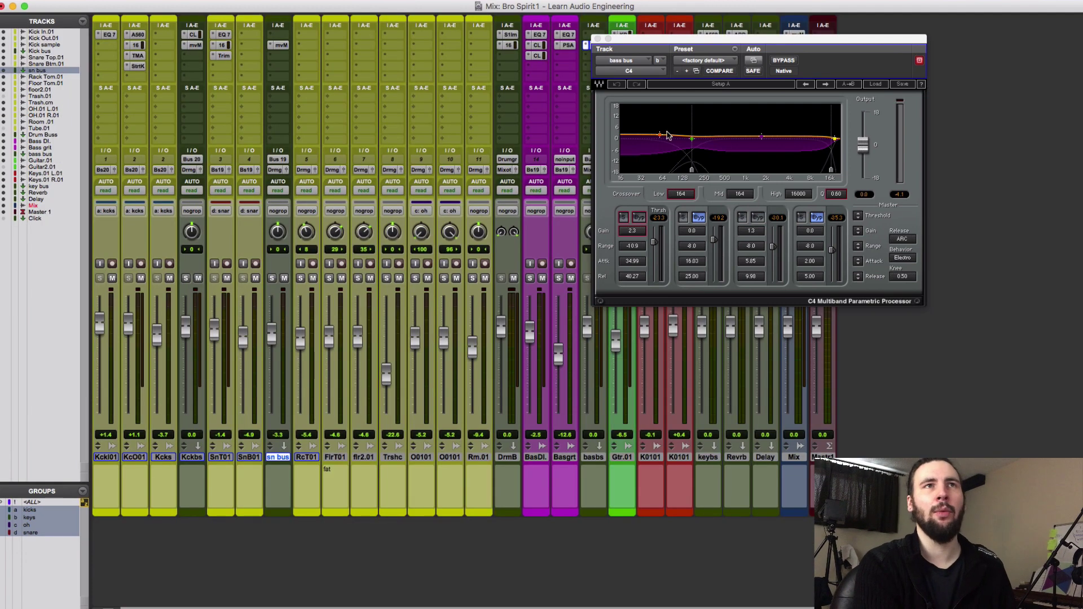
Compare the bass bus with the C4 multiband processor bypassed and active during playback.
{"action": "left_click", "coordinate": [783, 60]}
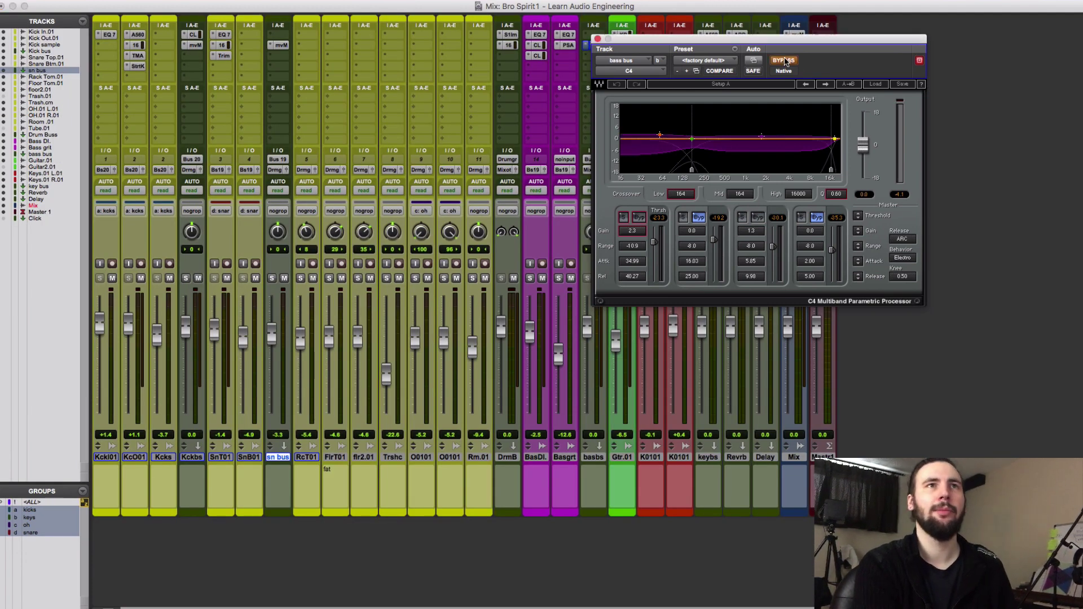
{"action": "key", "text": "space"}
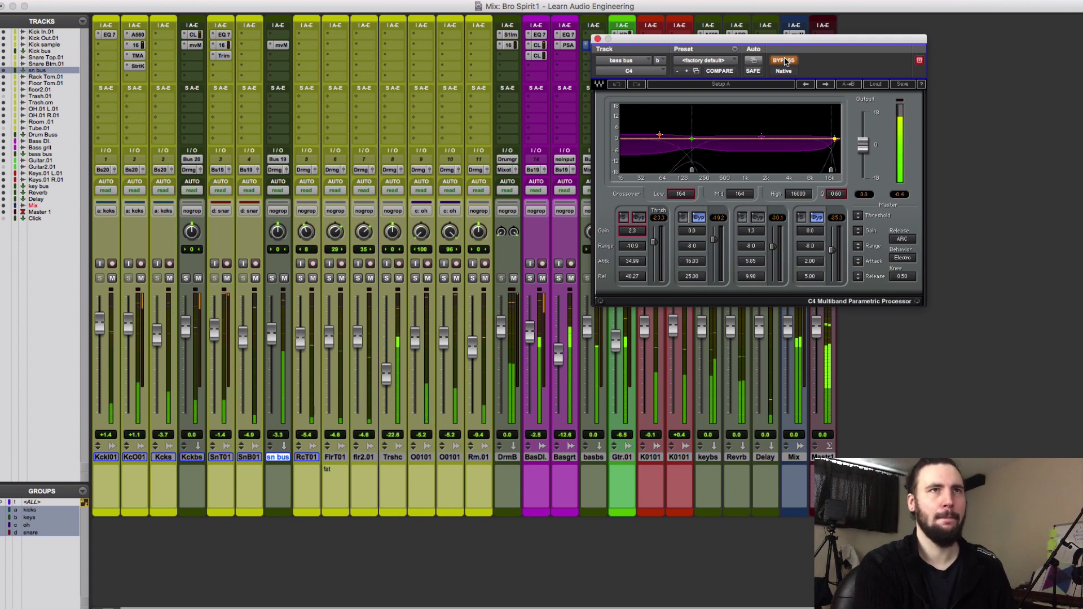
{"action": "left_click", "coordinate": [783, 60]}
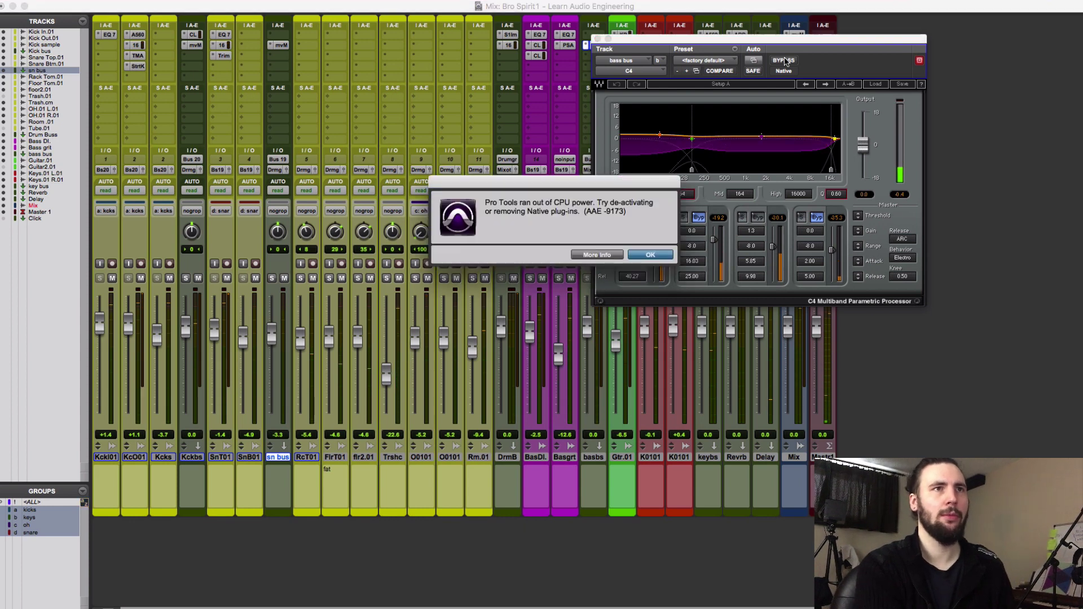
{"action": "key", "text": "space"}
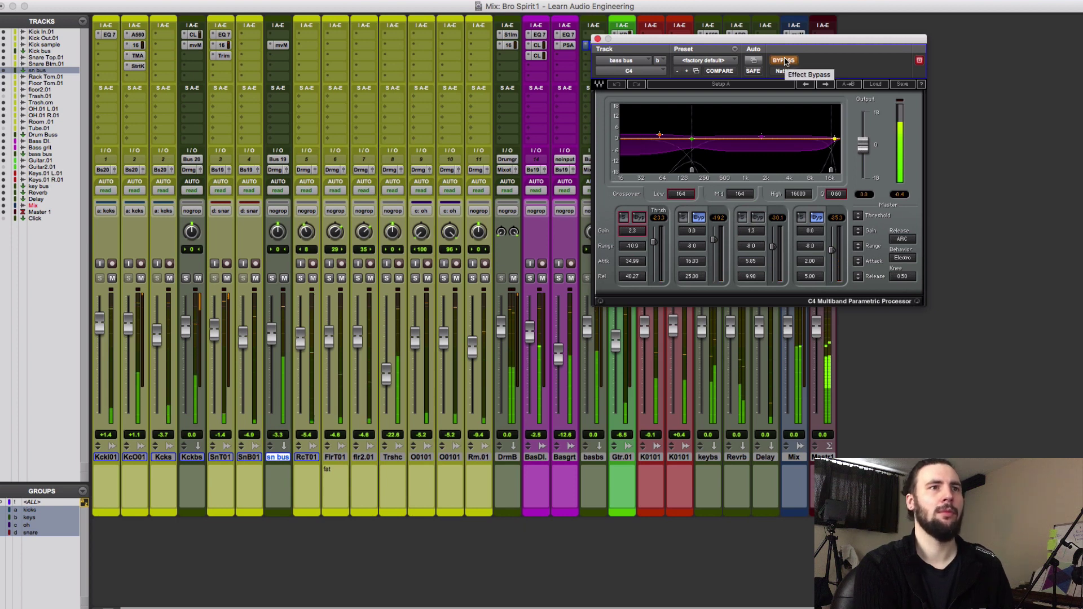
{"action": "left_click", "coordinate": [783, 61]}
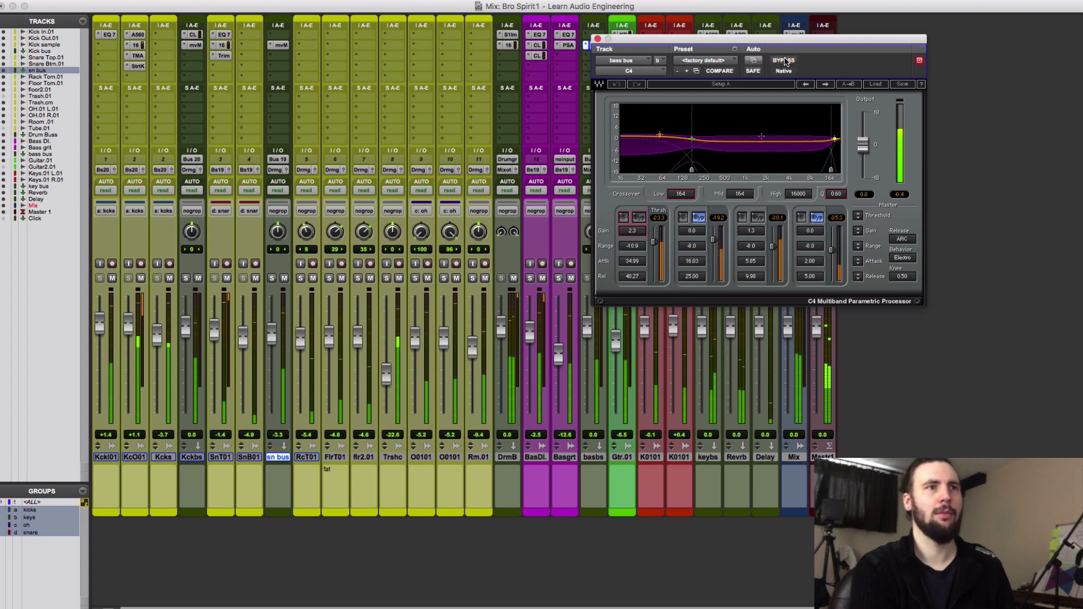